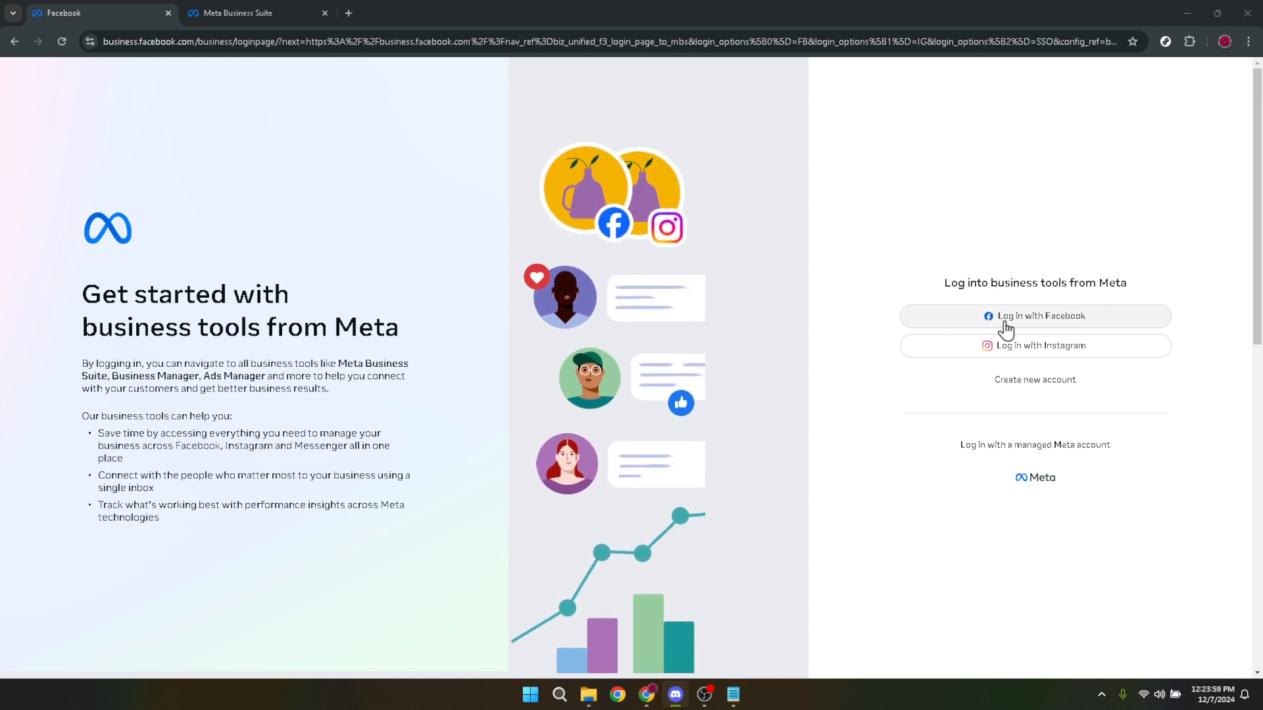
# Log into Meta business tools with Facebook, then open the Home page in the existing Meta Business Suite session.
pyautogui.click(1051, 332)
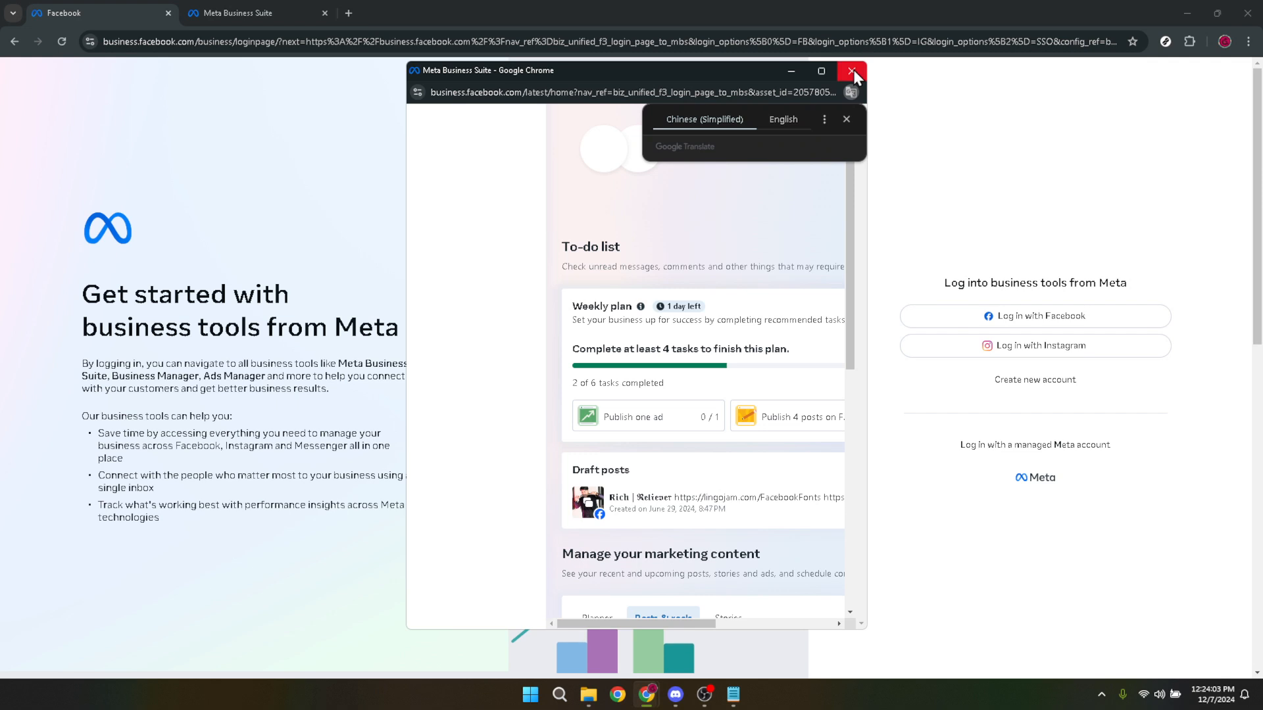
pyautogui.click(854, 70)
pyautogui.click(262, 14)
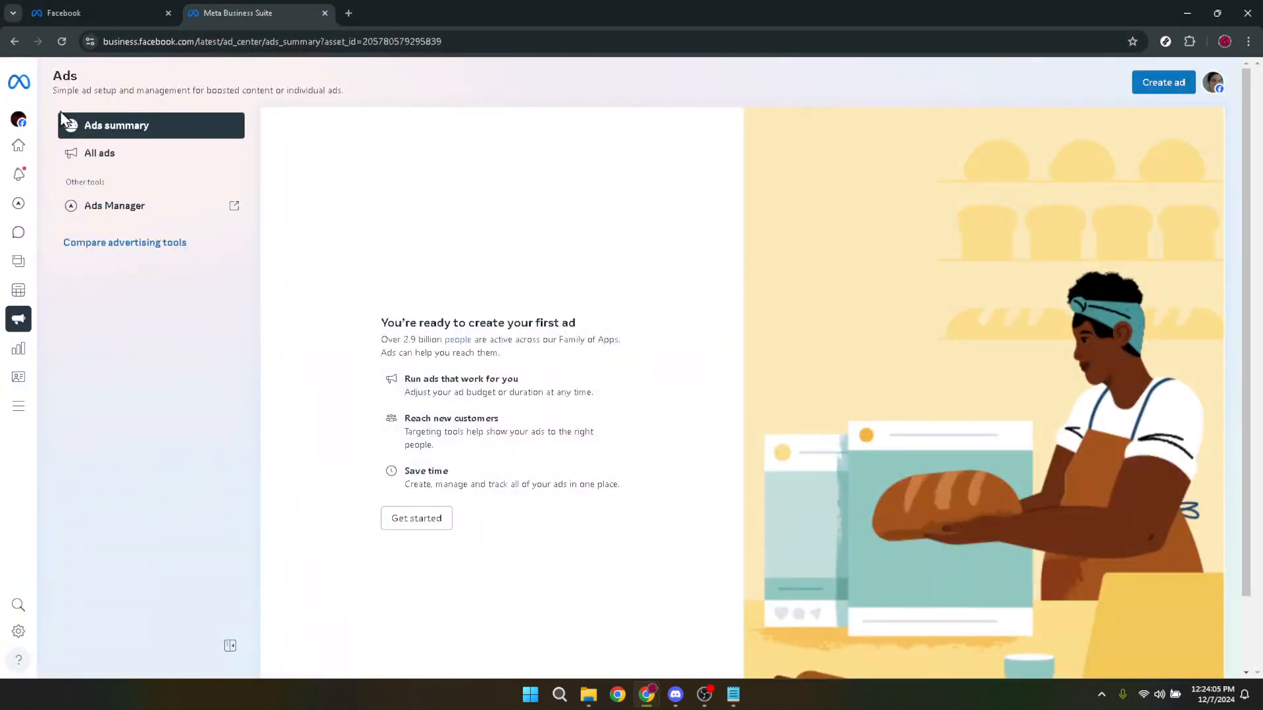
pyautogui.click(22, 148)
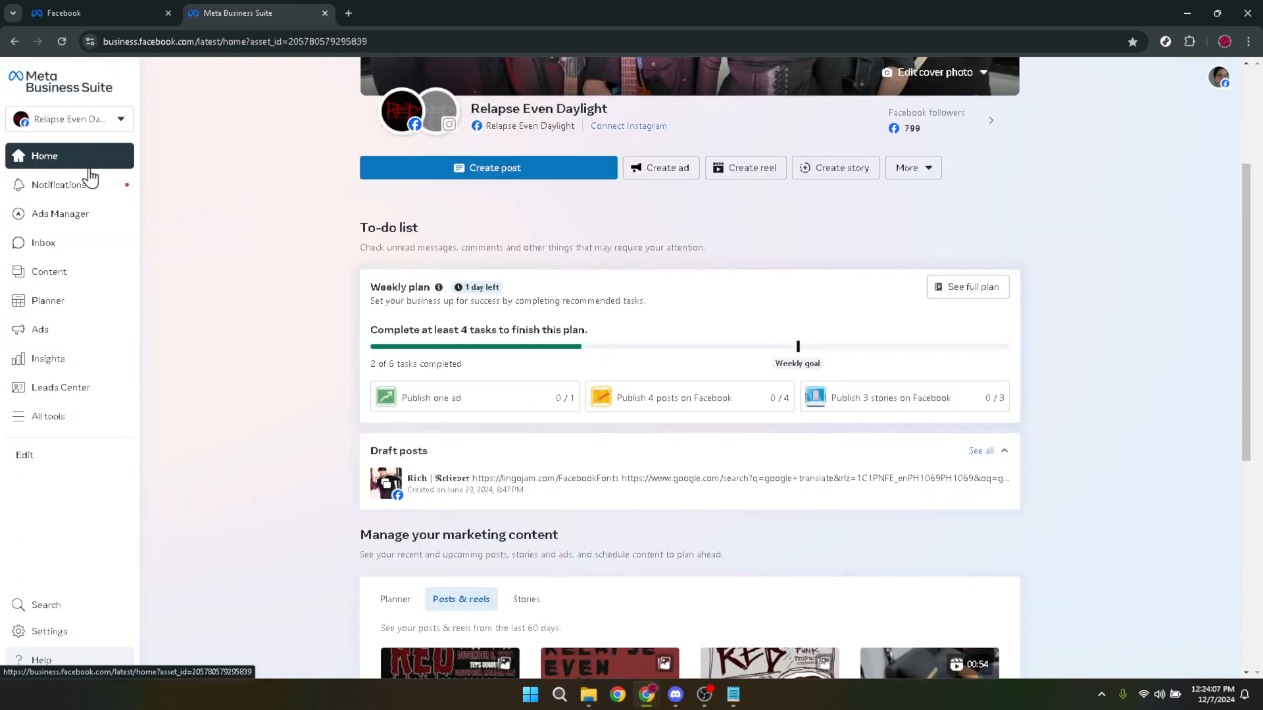
# Go to the Ads section, open Ads Manager and show its Campaigns list.
pyautogui.click(48, 339)
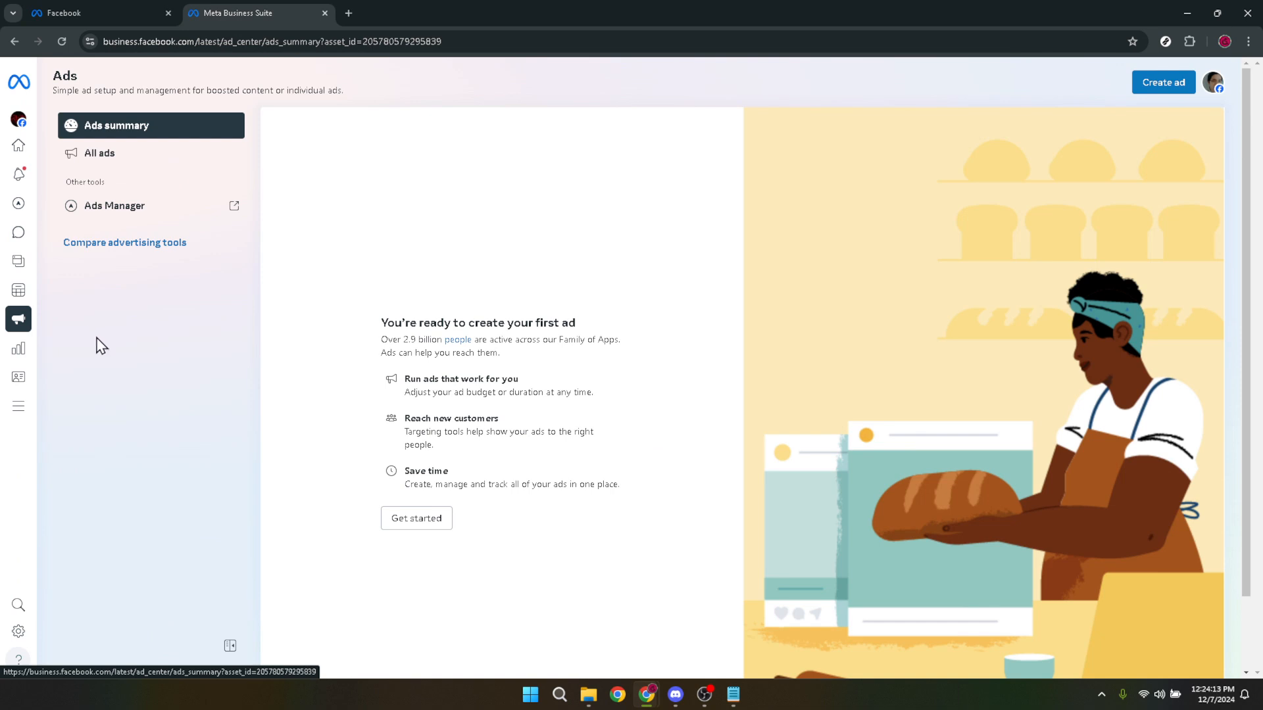
pyautogui.click(120, 204)
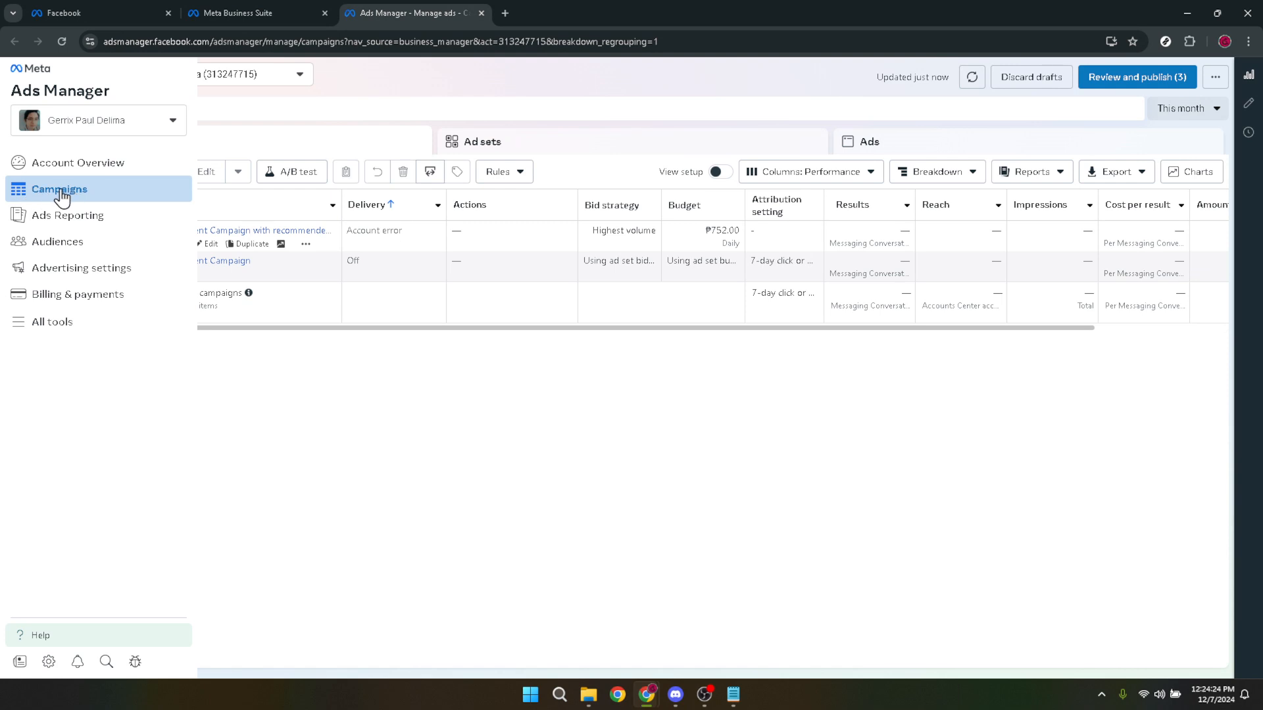
pyautogui.click(44, 192)
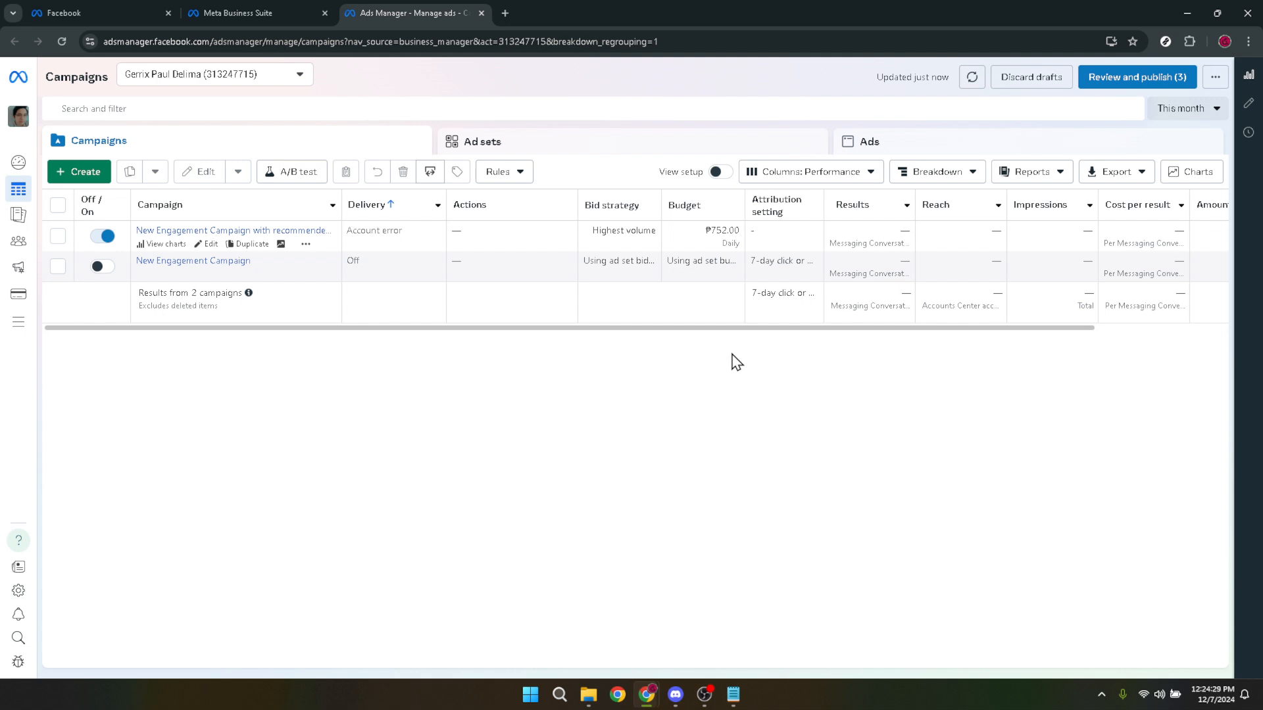
# Open the ad "New Engagement Ad with recommended settings" for editing from the list of ads.
pyautogui.click(875, 152)
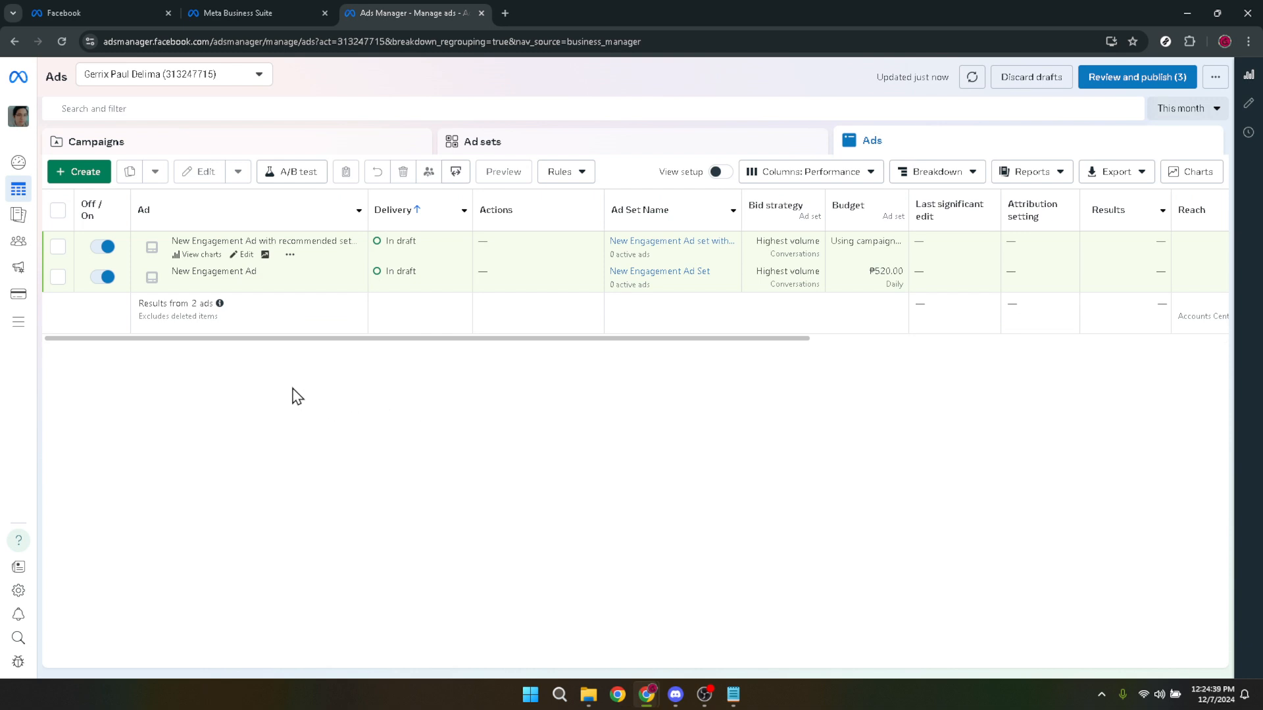
pyautogui.click(246, 258)
pyautogui.click(246, 255)
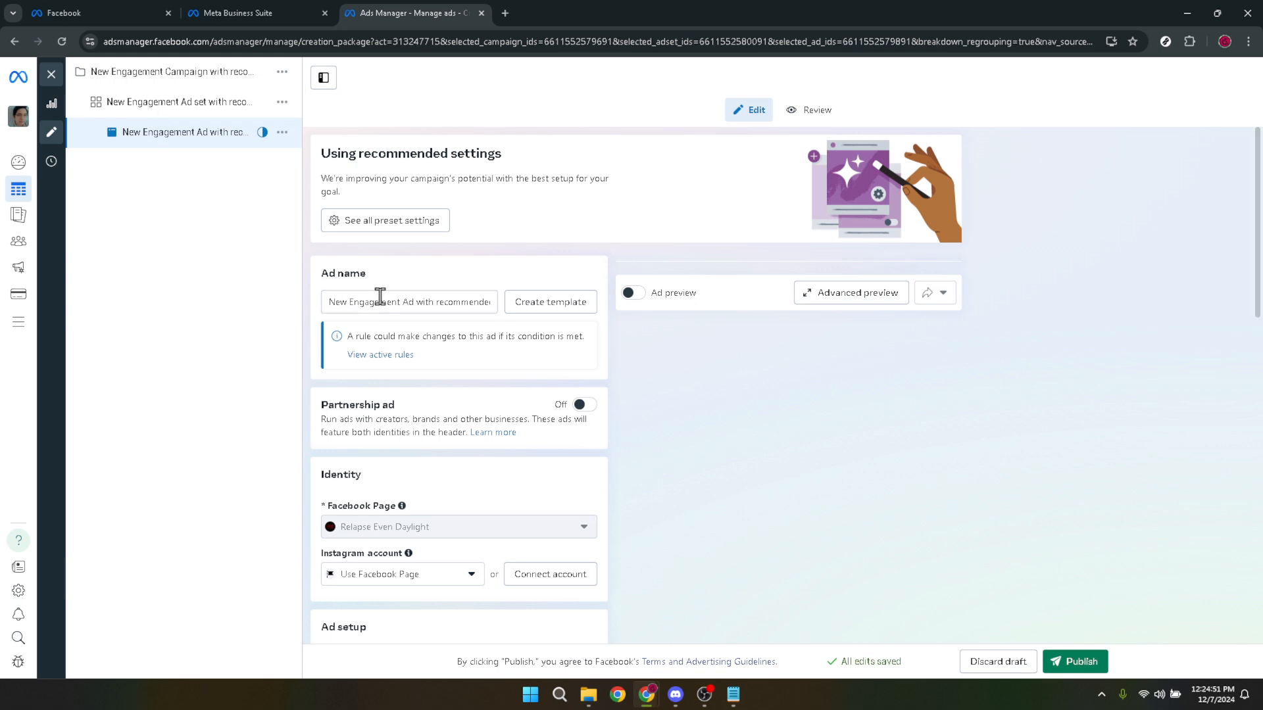
# Open the parent ad set "New Engagement Ad set with recommended settings" and expand the additional options under Audience controls.
pyautogui.click(205, 111)
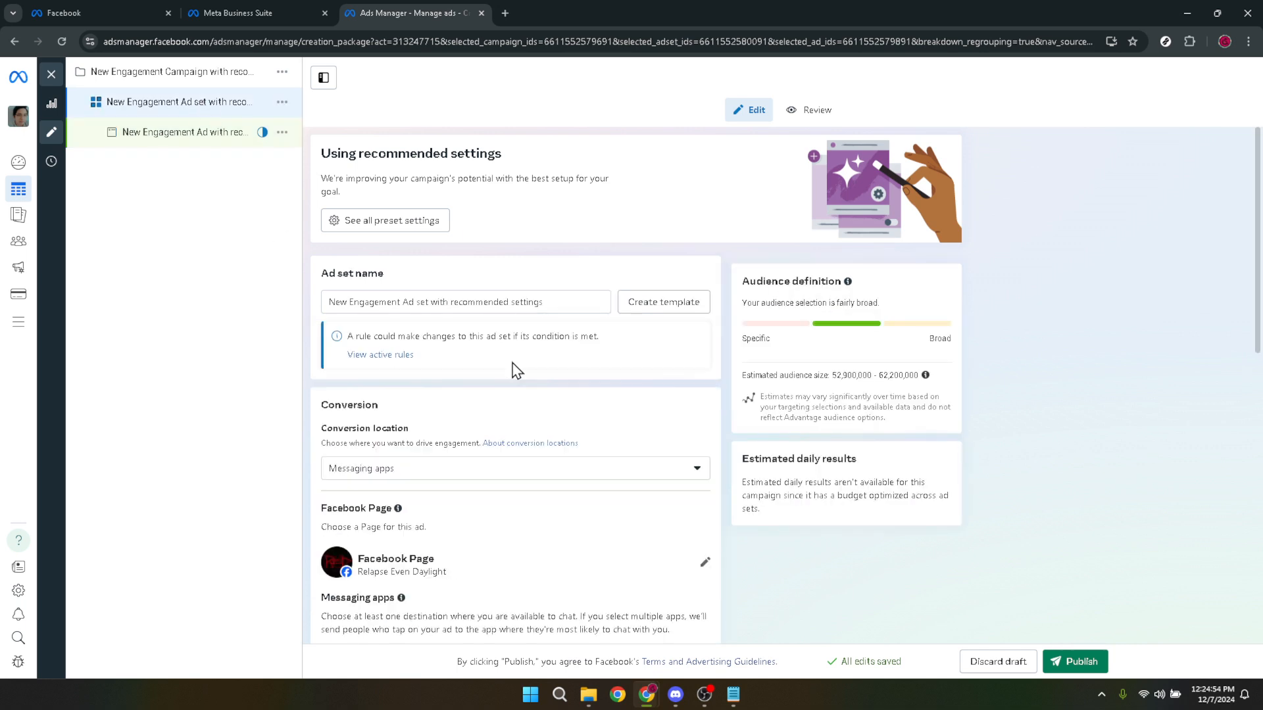
pyautogui.scroll(-5, 590, 363)
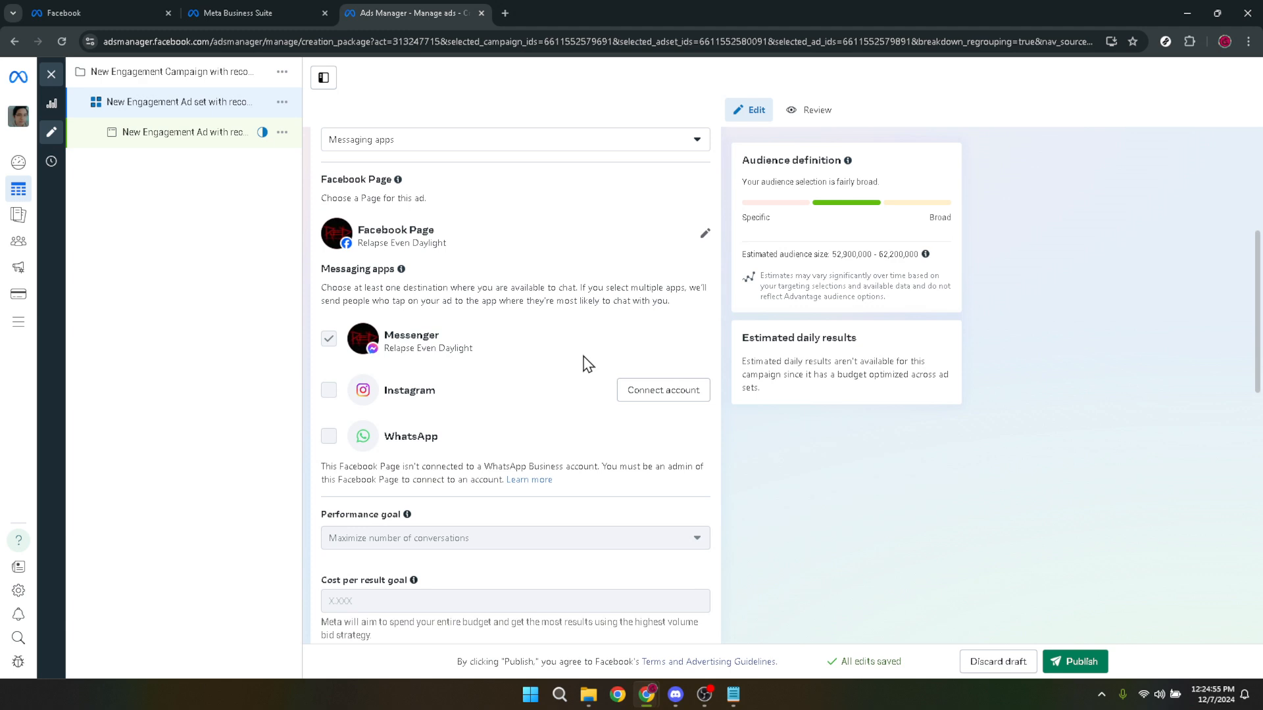
pyautogui.scroll(-5, 586, 363)
pyautogui.scroll(-5, 584, 364)
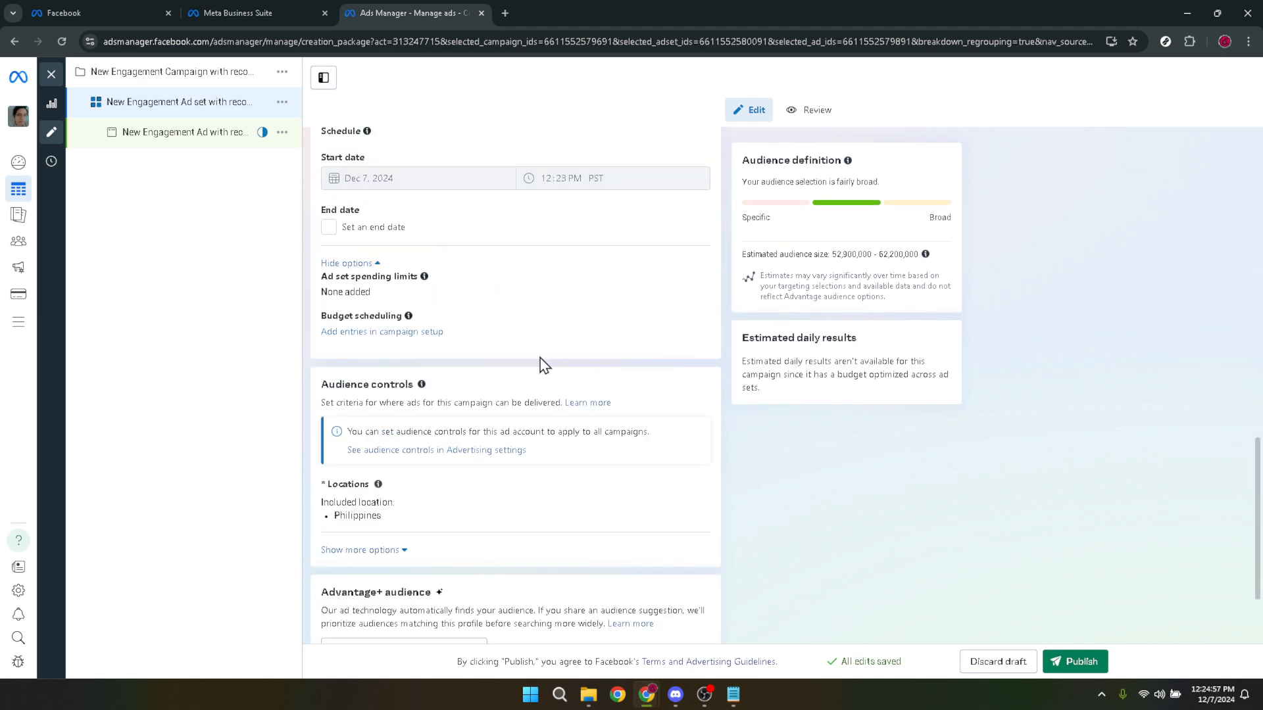
pyautogui.scroll(-2, 424, 380)
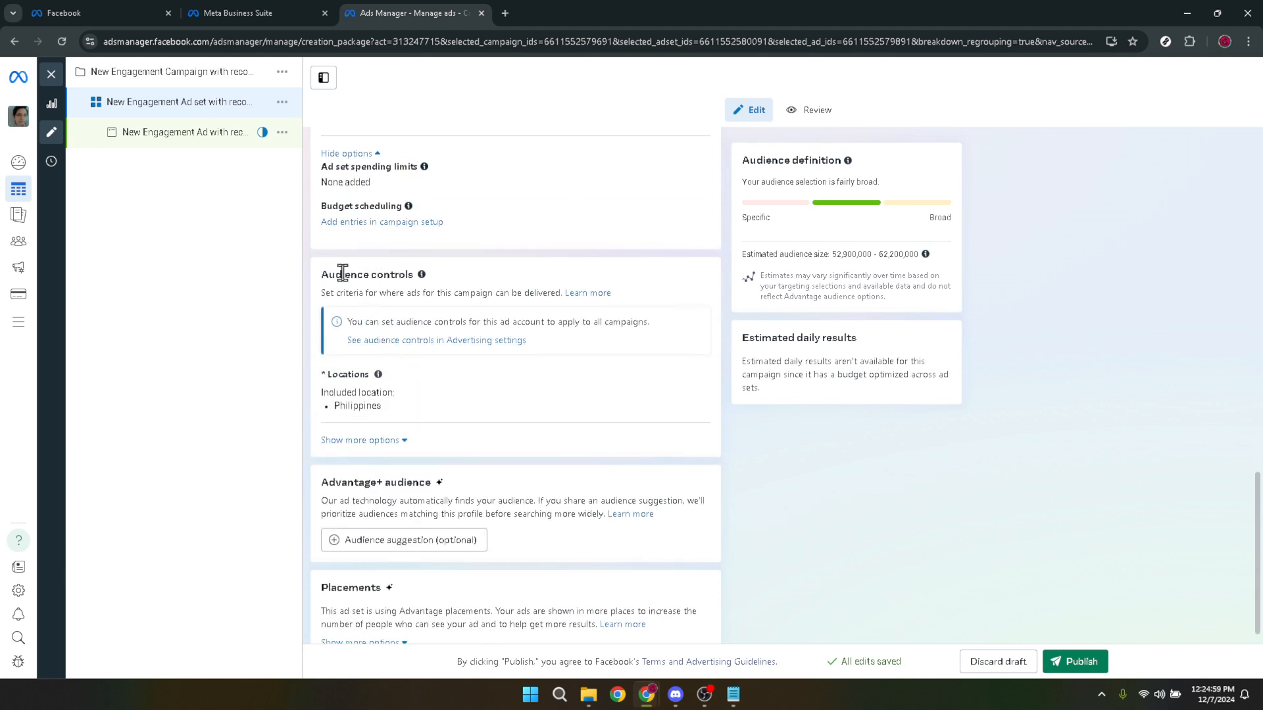
pyautogui.moveTo(332, 271); pyautogui.dragTo(398, 276)
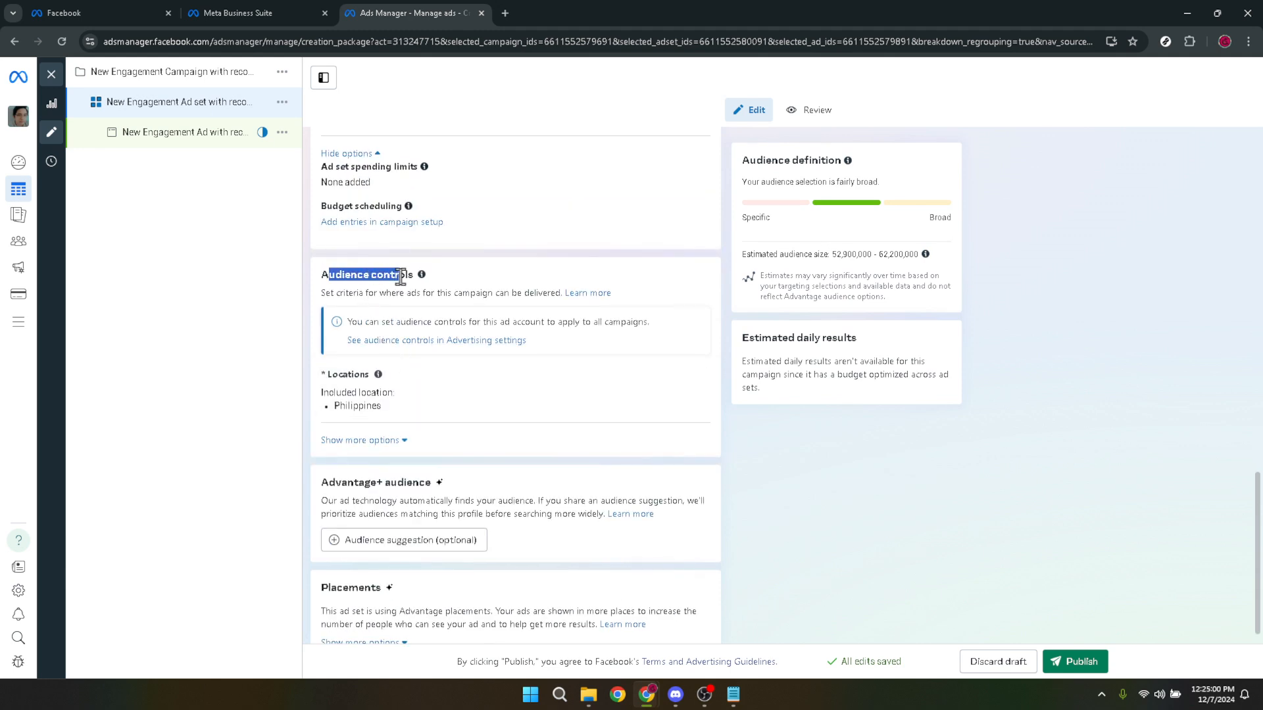
pyautogui.click(365, 442)
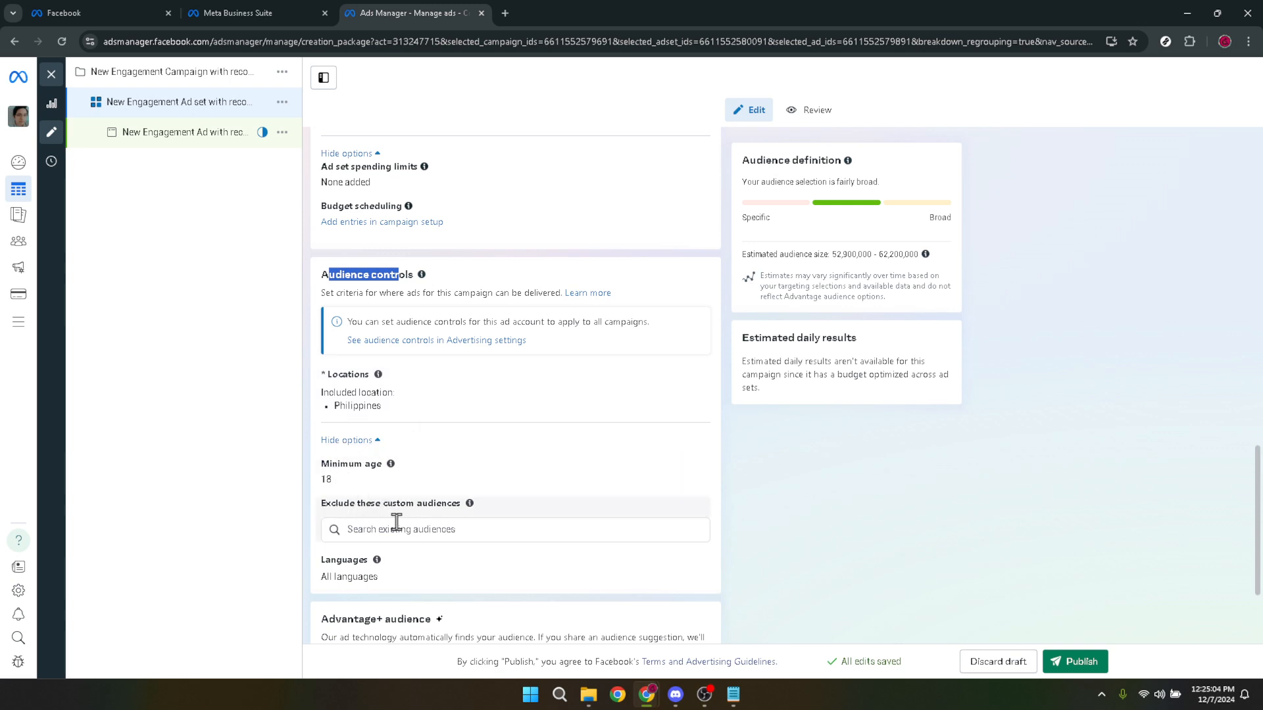
# Check which existing custom audiences can be excluded from the ad set, without selecting any.
pyautogui.click(466, 529)
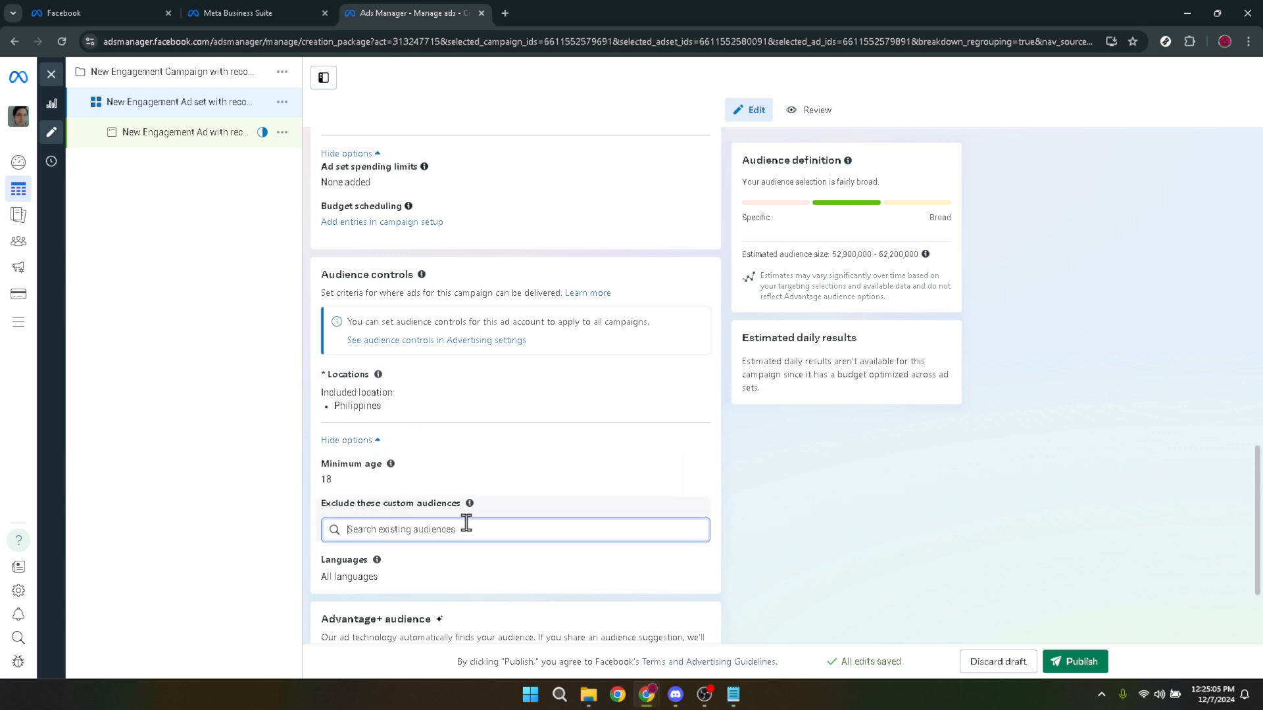
pyautogui.click(507, 530)
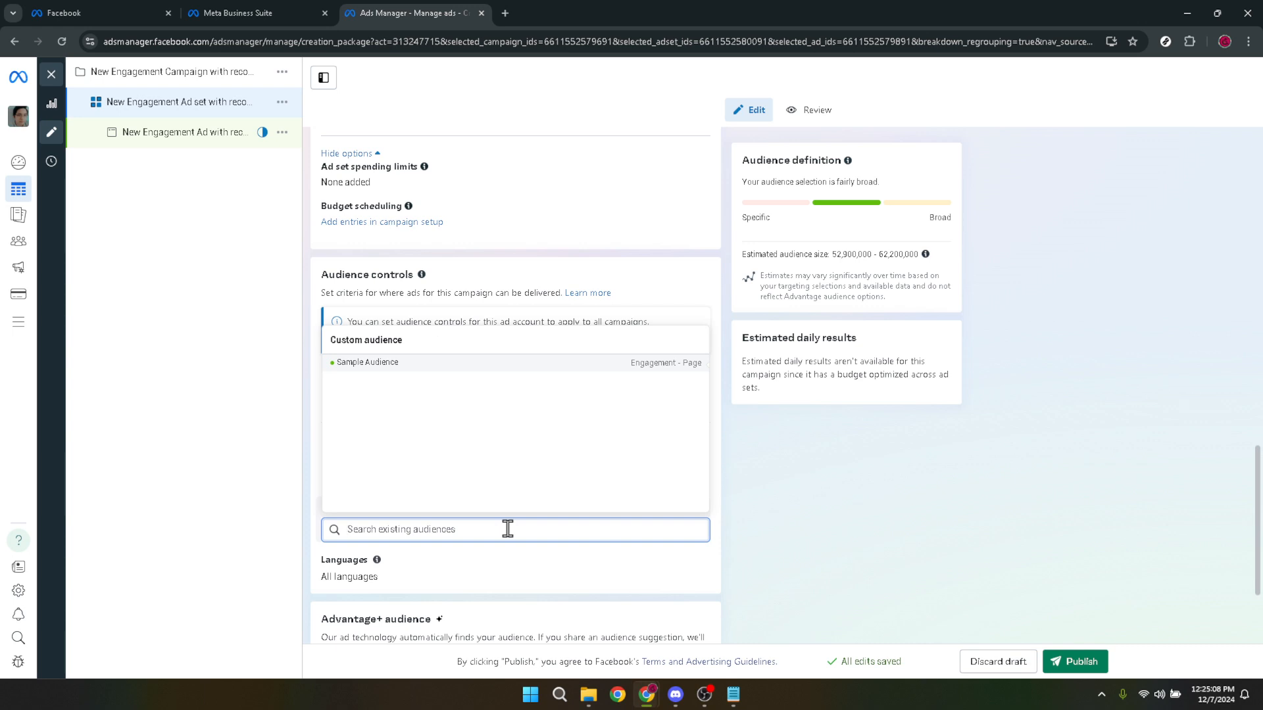
pyautogui.click(802, 540)
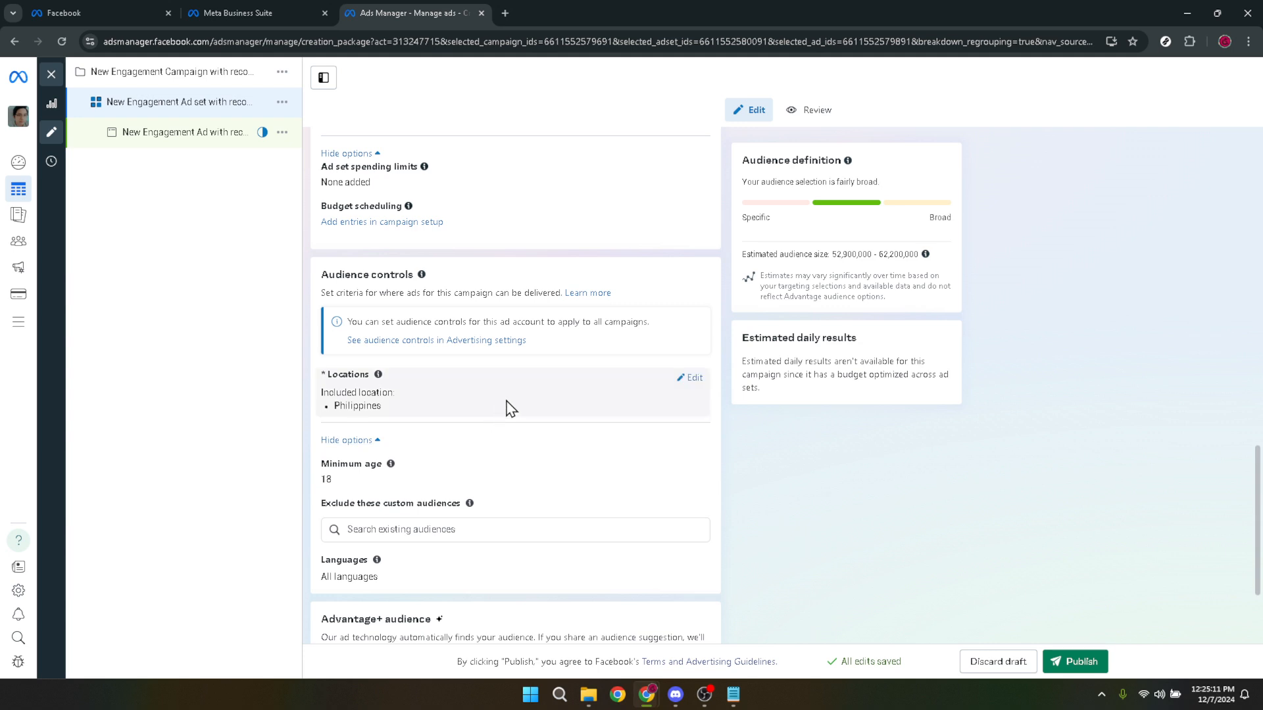
# Open the ad set's locations for editing and set the minimum age to 20.
pyautogui.click(694, 386)
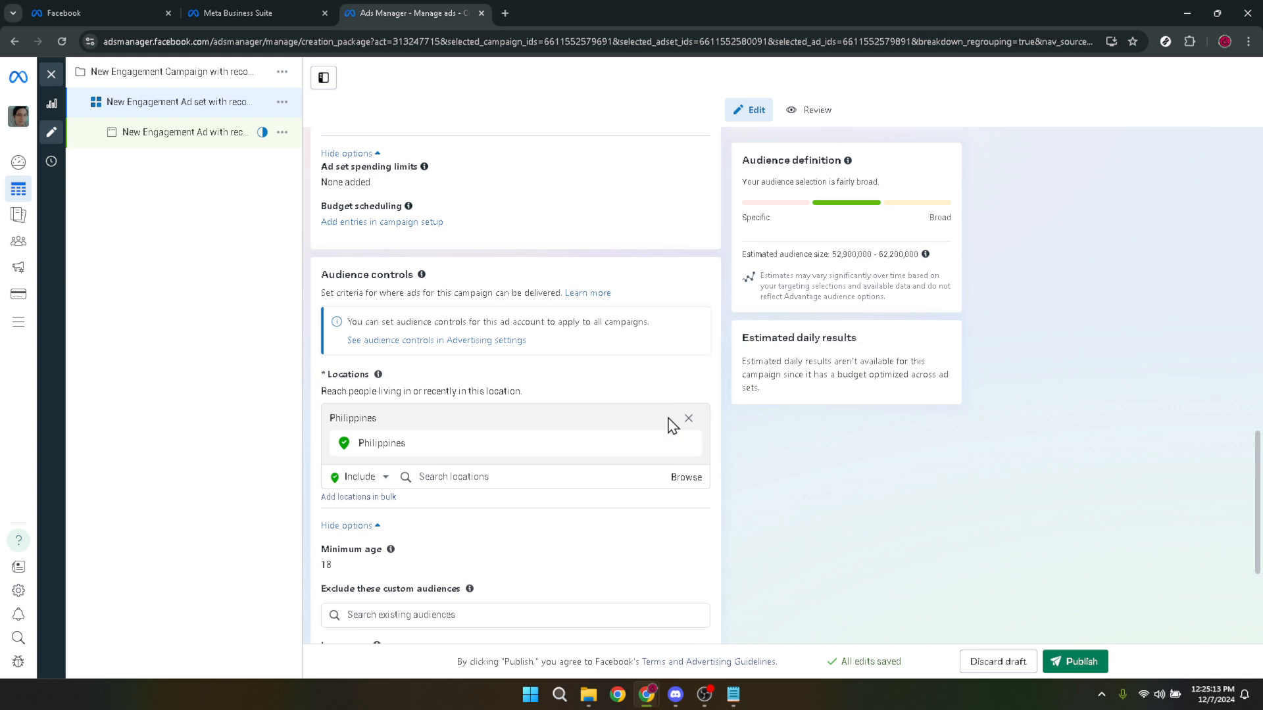
pyautogui.scroll(-2, 671, 424)
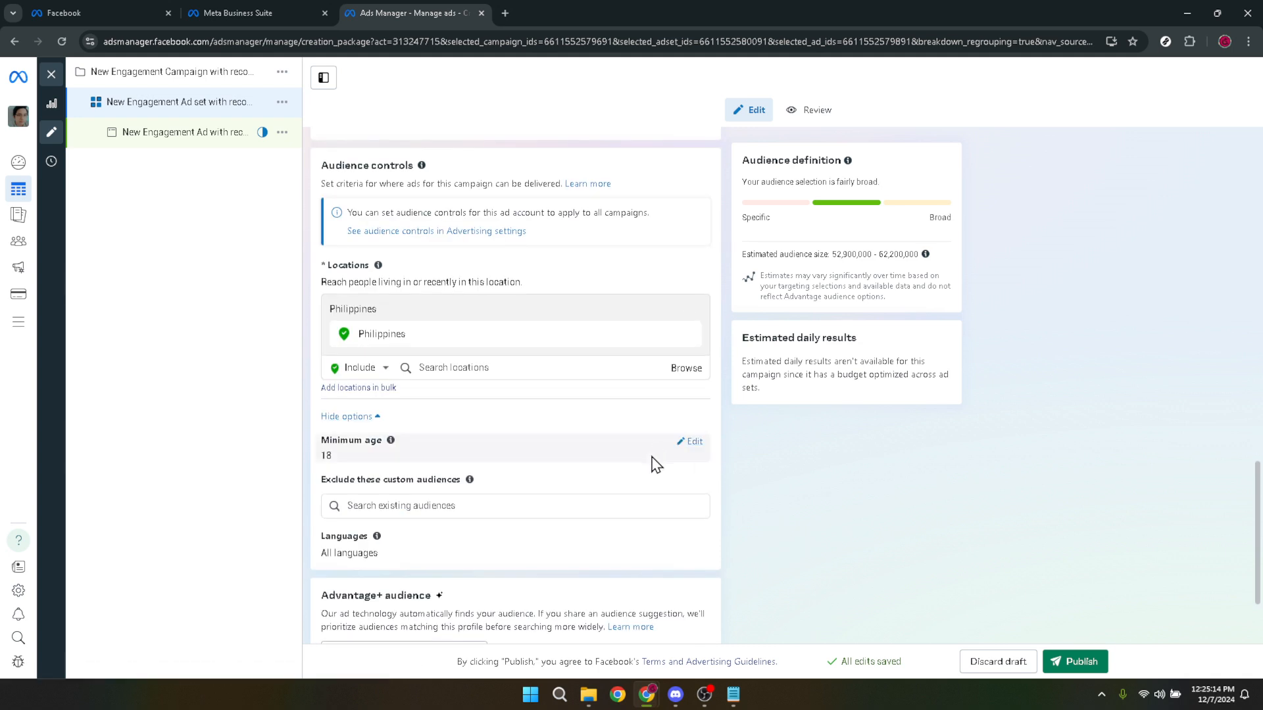
pyautogui.click(692, 442)
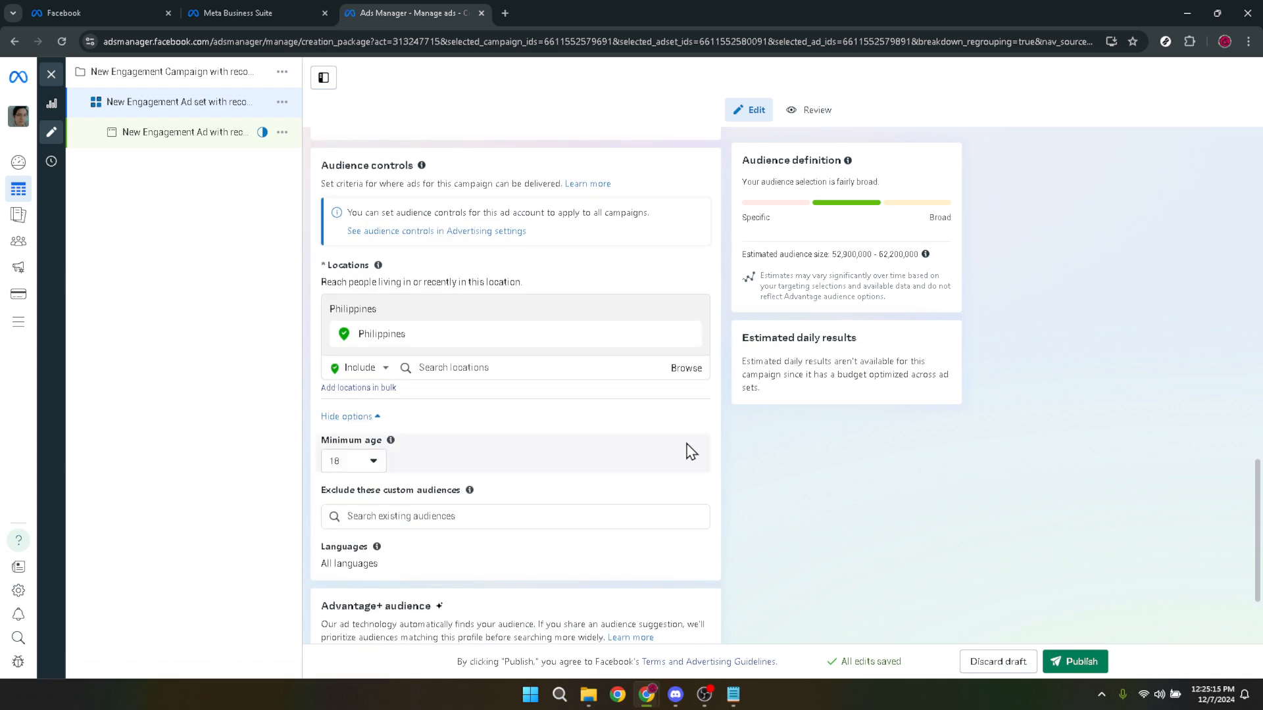
pyautogui.click(374, 463)
pyautogui.click(355, 538)
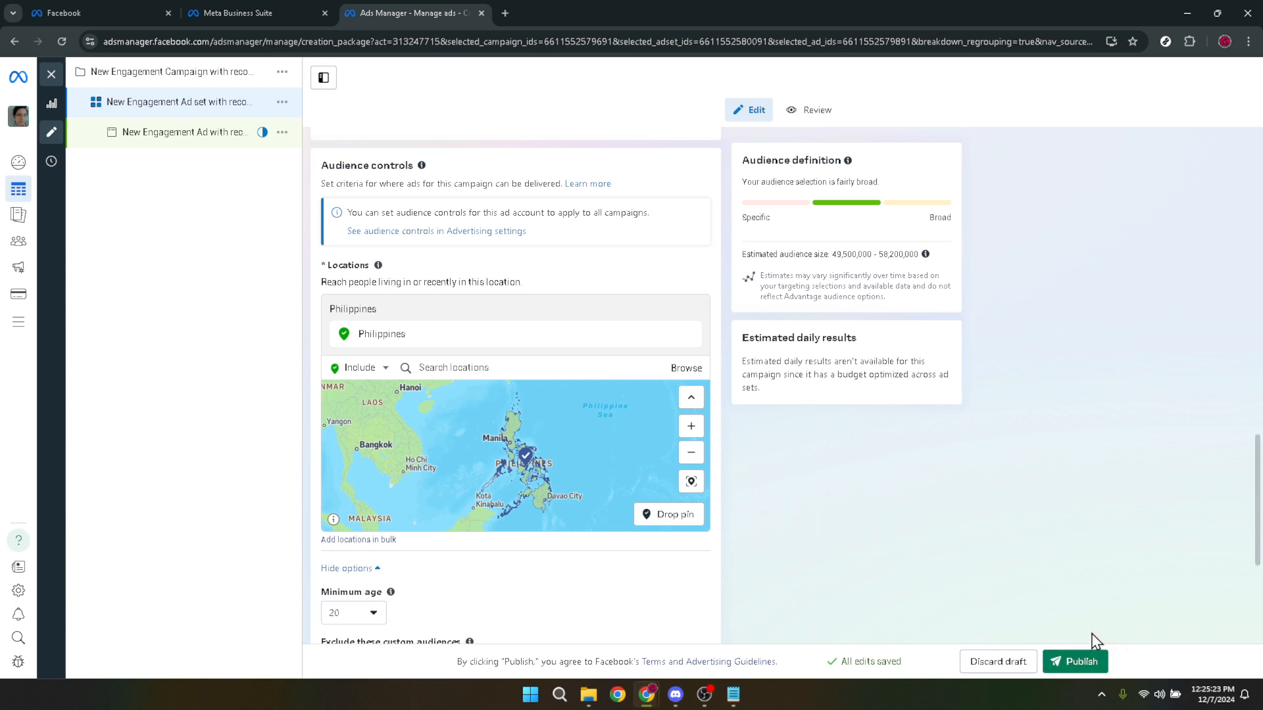
# Publish the edited ad set and its ad, then review and dismiss the publishing details.
pyautogui.click(1061, 663)
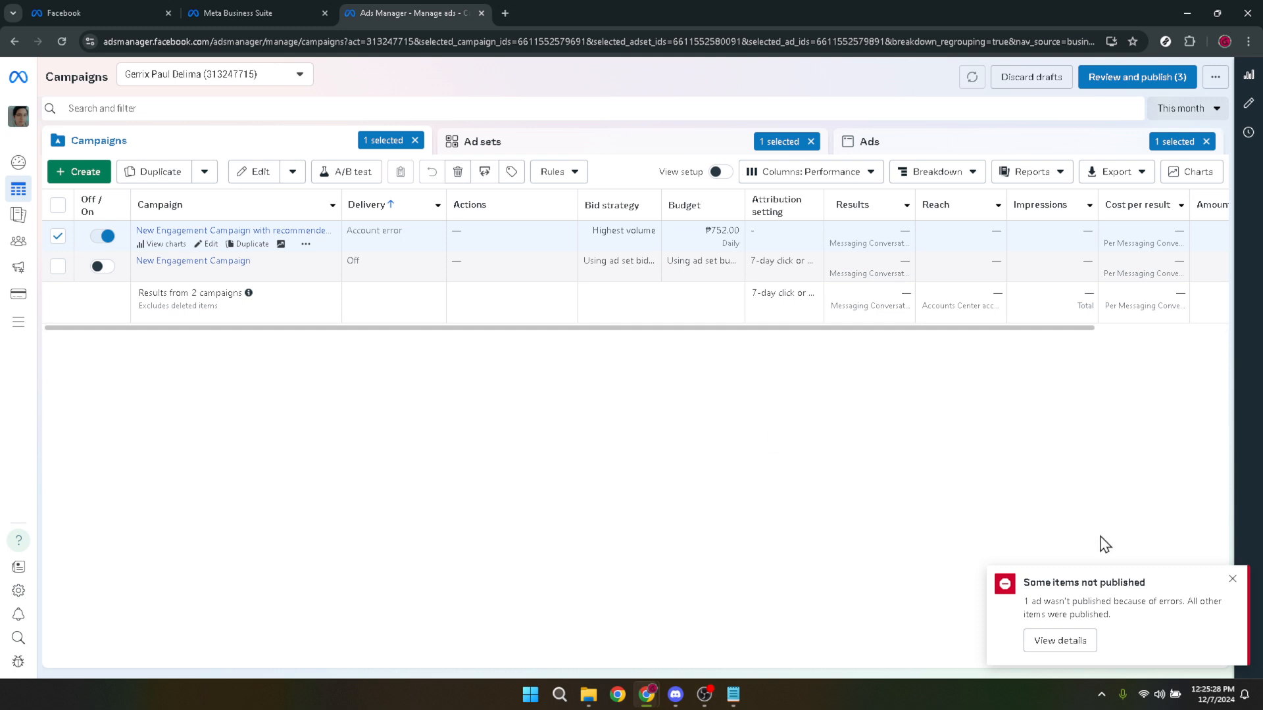
pyautogui.click(1061, 643)
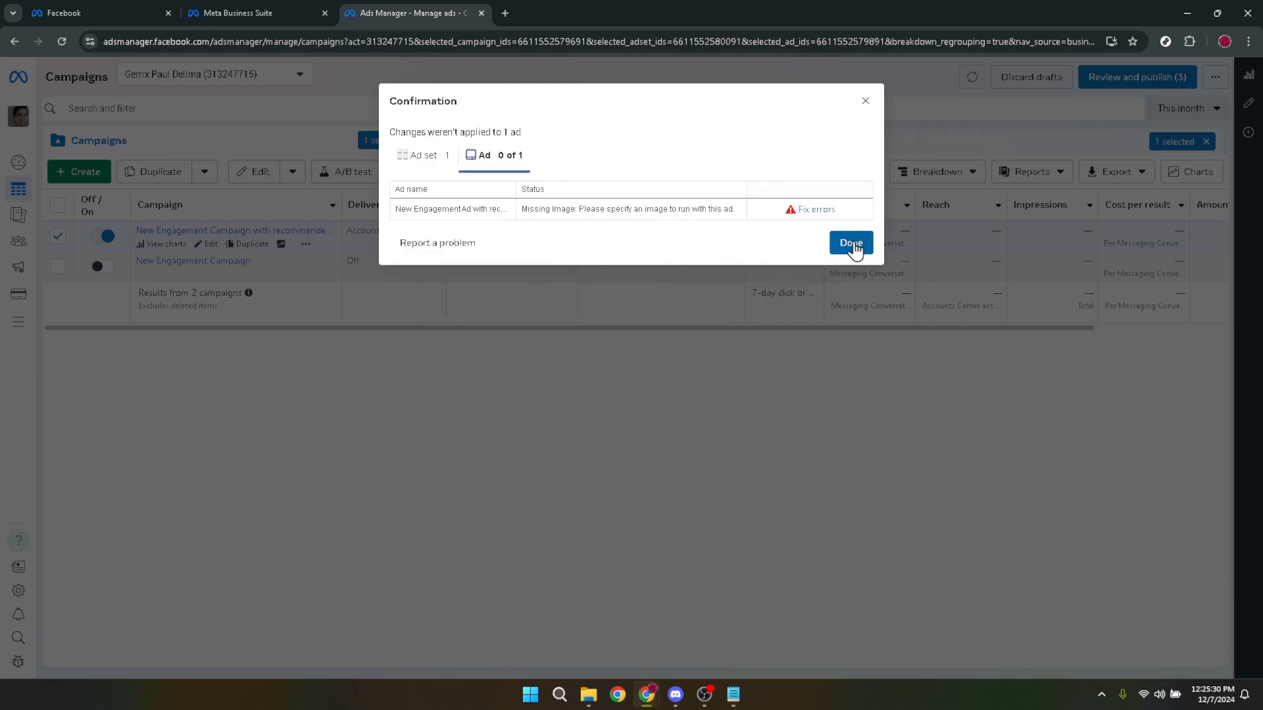
pyautogui.click(851, 244)
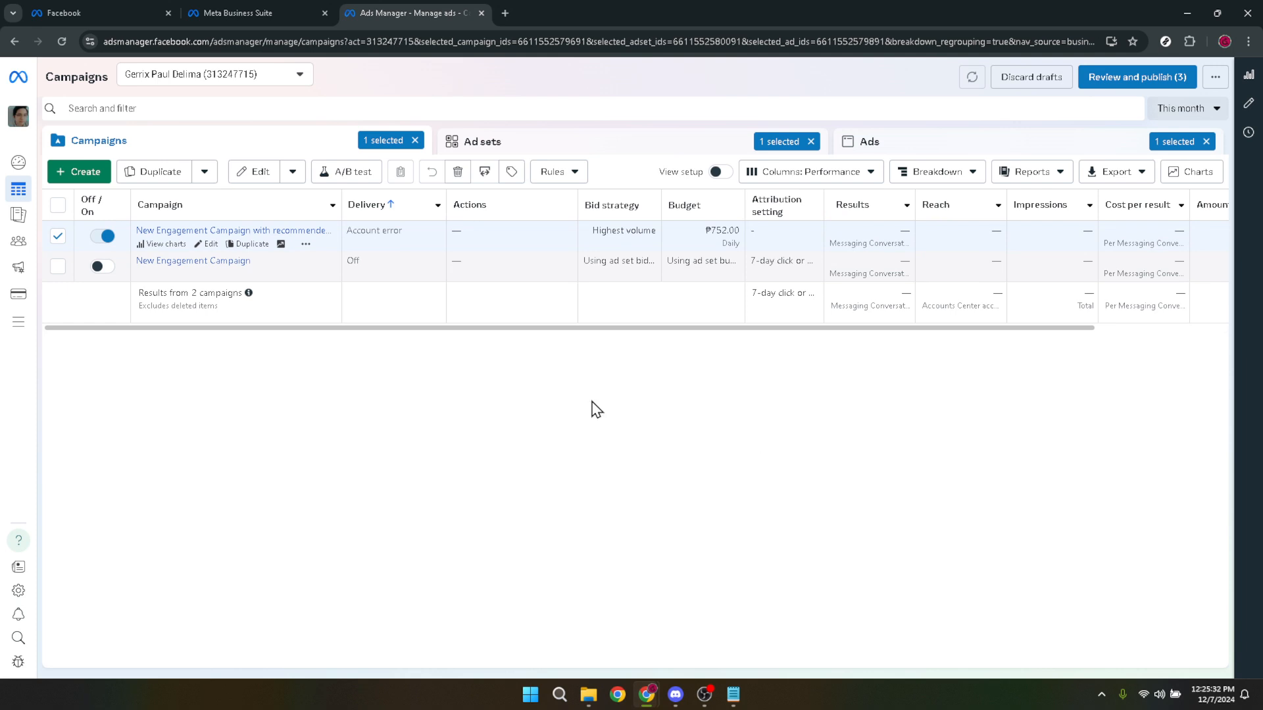
# Turn off the New Engagement Campaign with recommended settings and deselect it in the campaigns list.
pyautogui.click(100, 237)
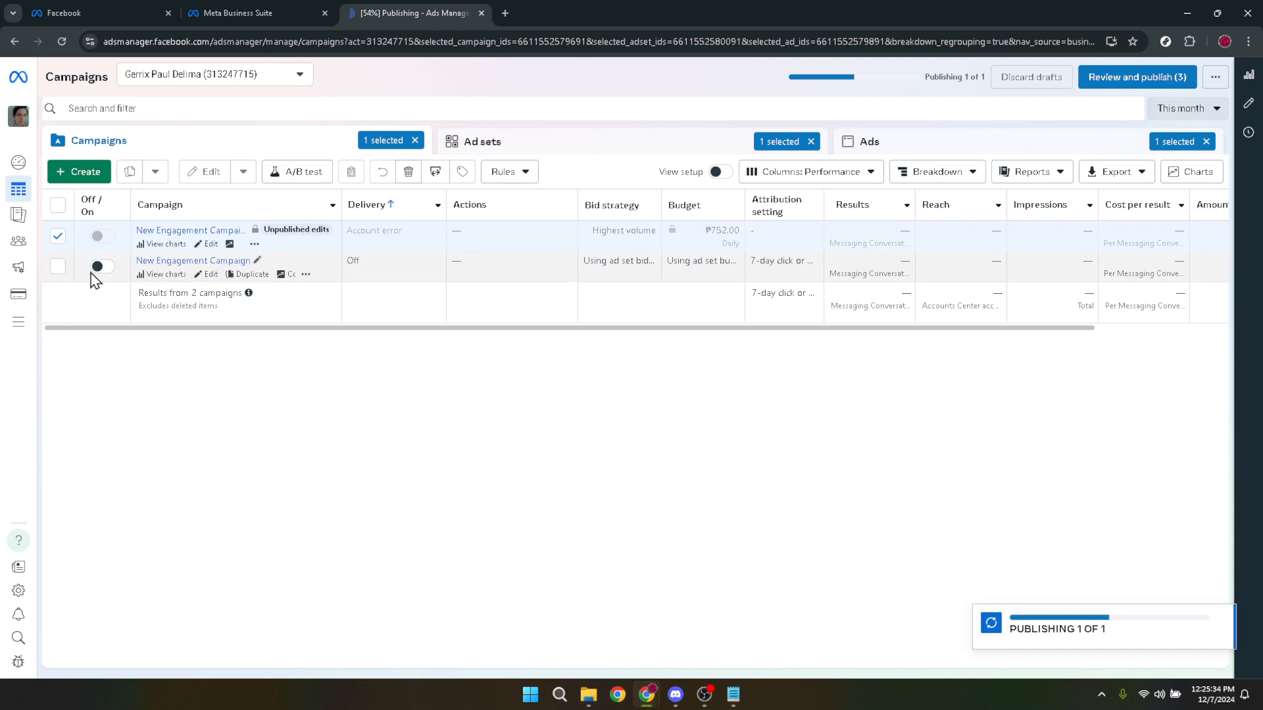
pyautogui.click(58, 238)
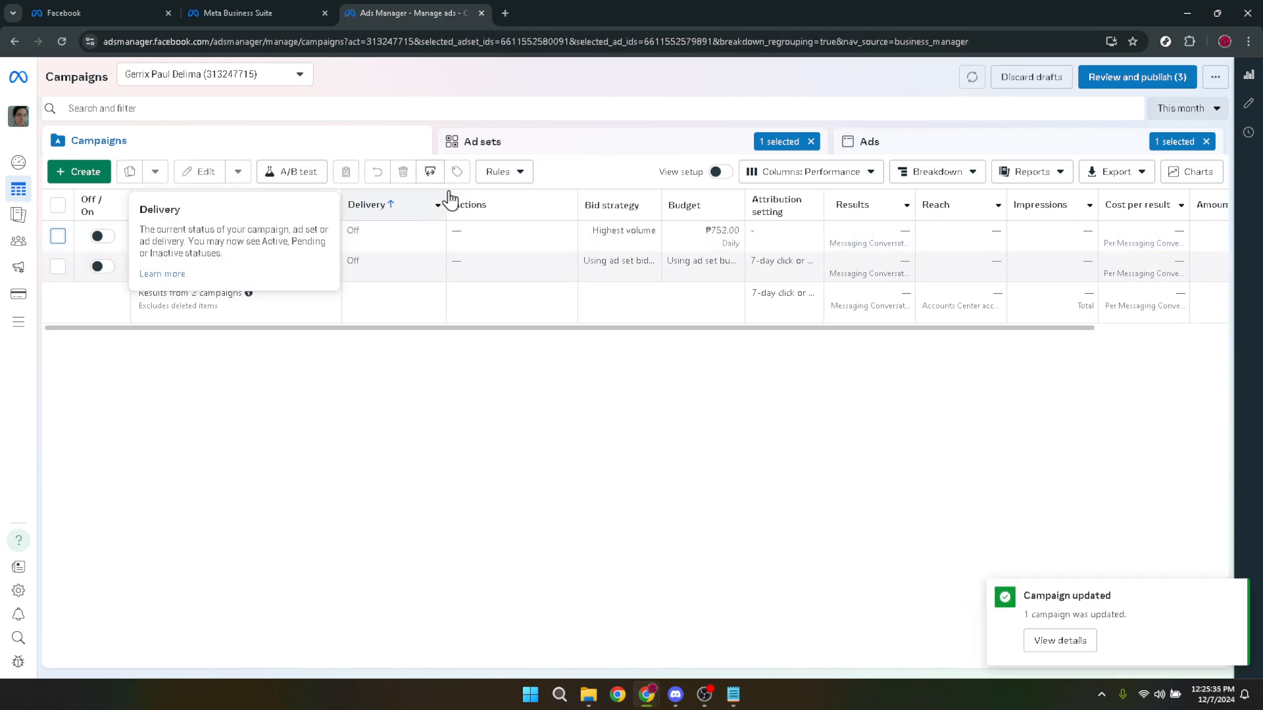
# Turn off both ad sets in the Ad sets list and publish the pending Audience update of New Engagement Ad Set.
pyautogui.click(536, 151)
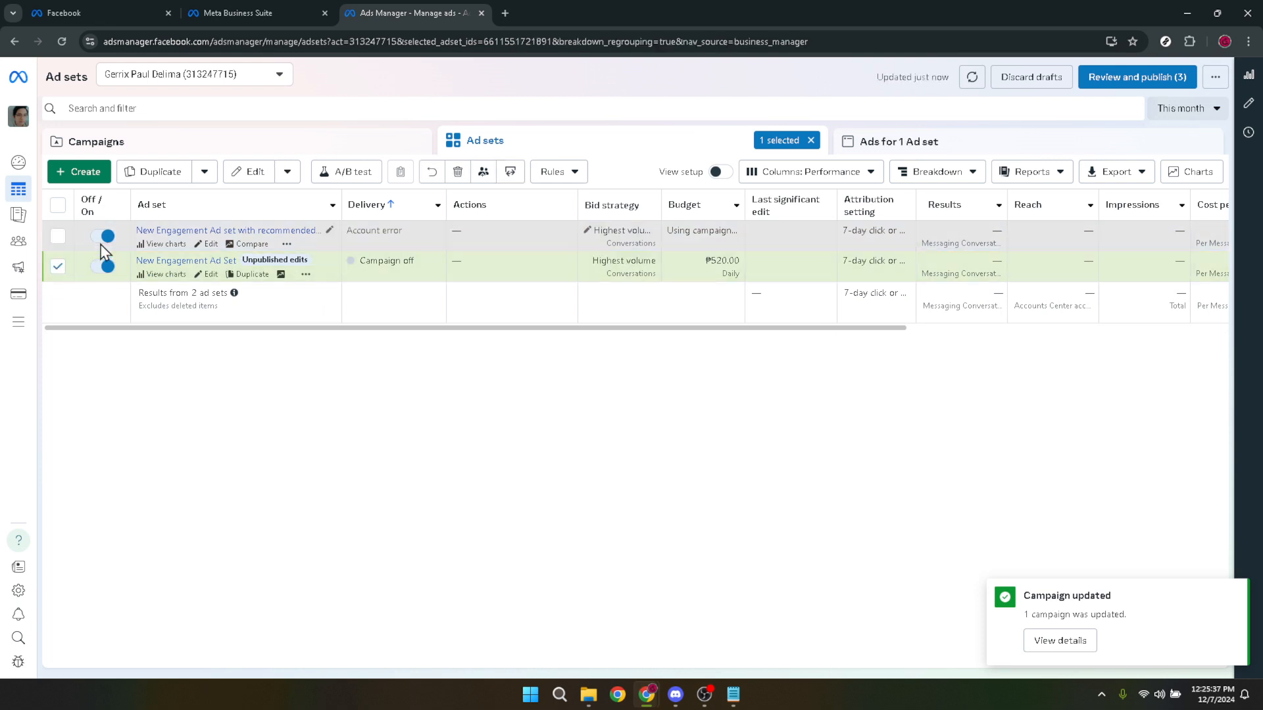
pyautogui.click(103, 235)
pyautogui.click(106, 268)
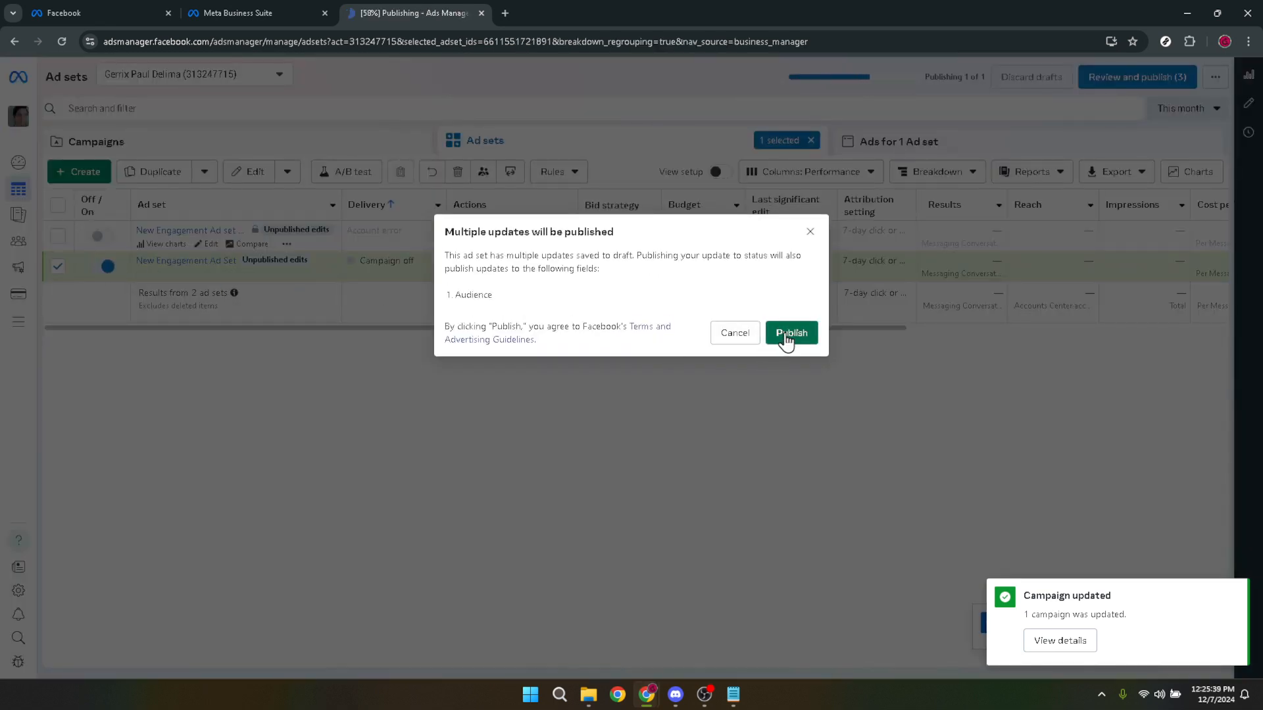
pyautogui.click(789, 333)
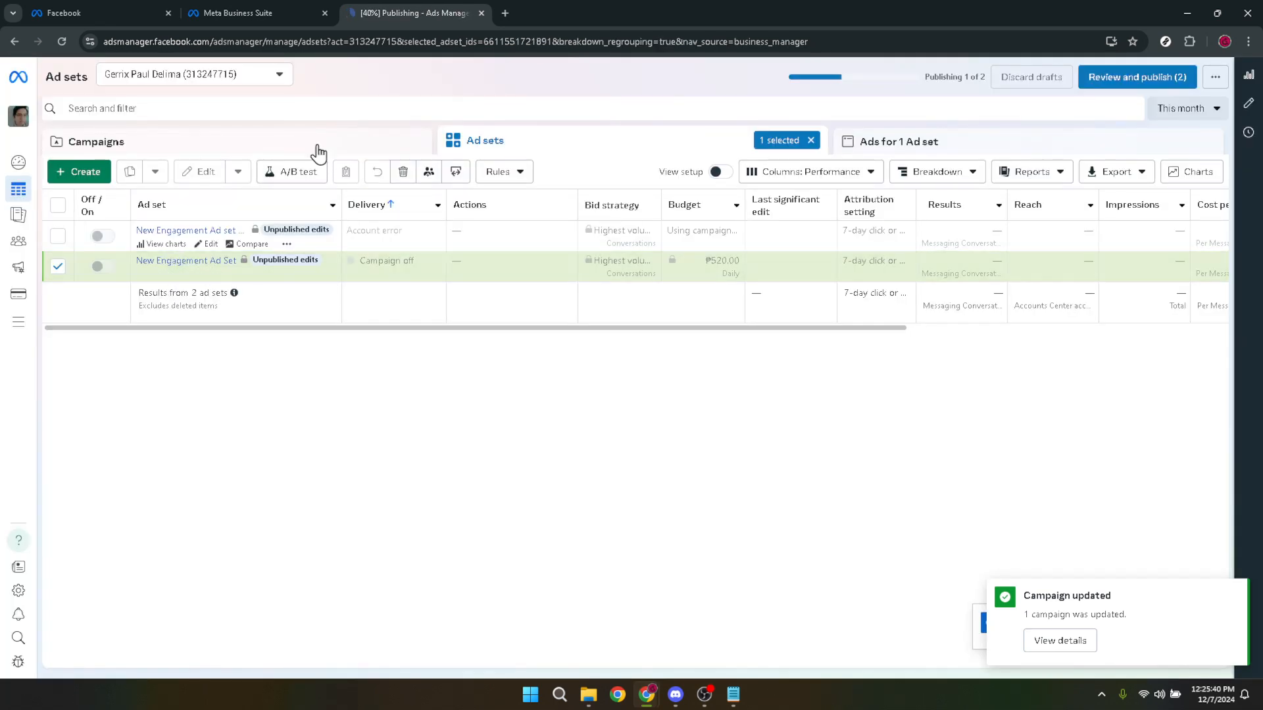